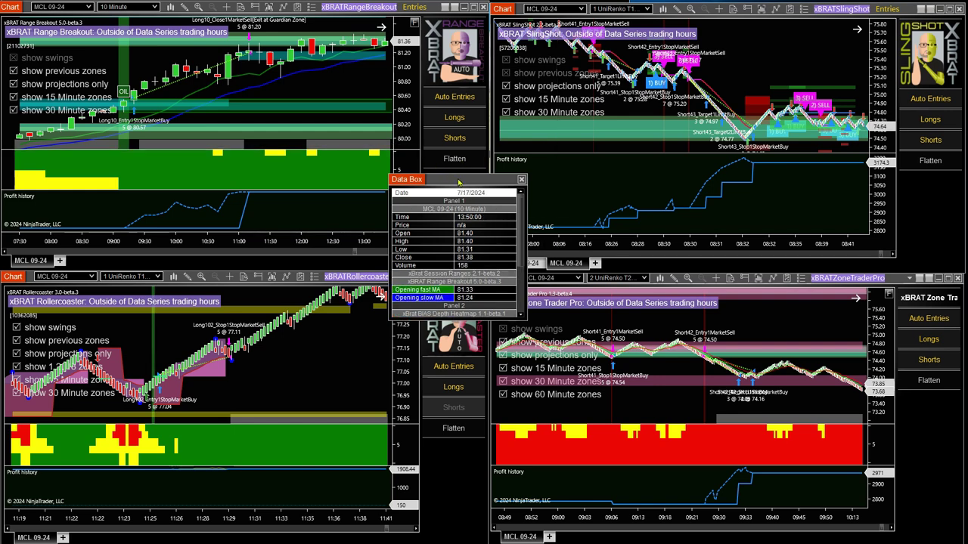
# Step: Move the Data Box beside the charts and expand the SlingShot chart's red bias heatmap panel
pyautogui.moveTo(454, 180); pyautogui.dragTo(466, 163)
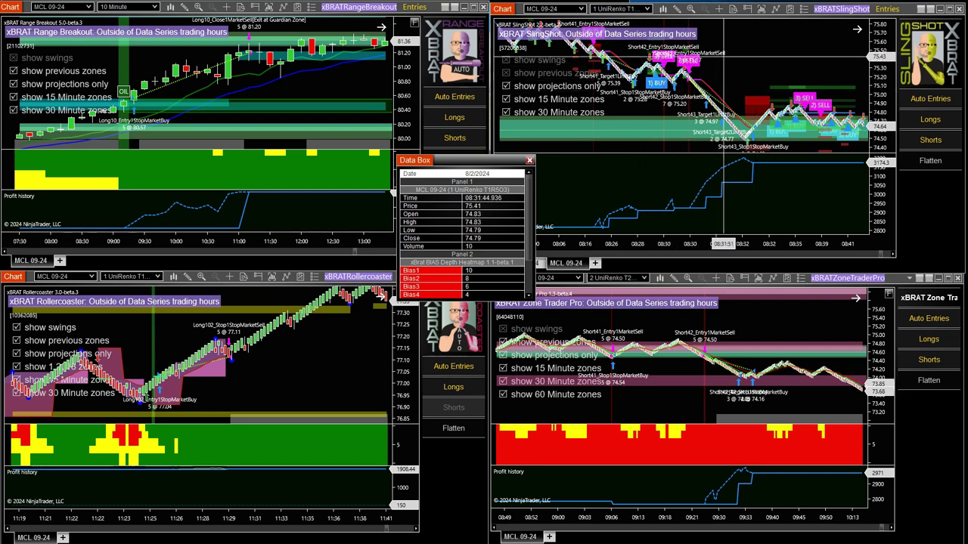
pyautogui.moveTo(777, 153); pyautogui.dragTo(780, 197)
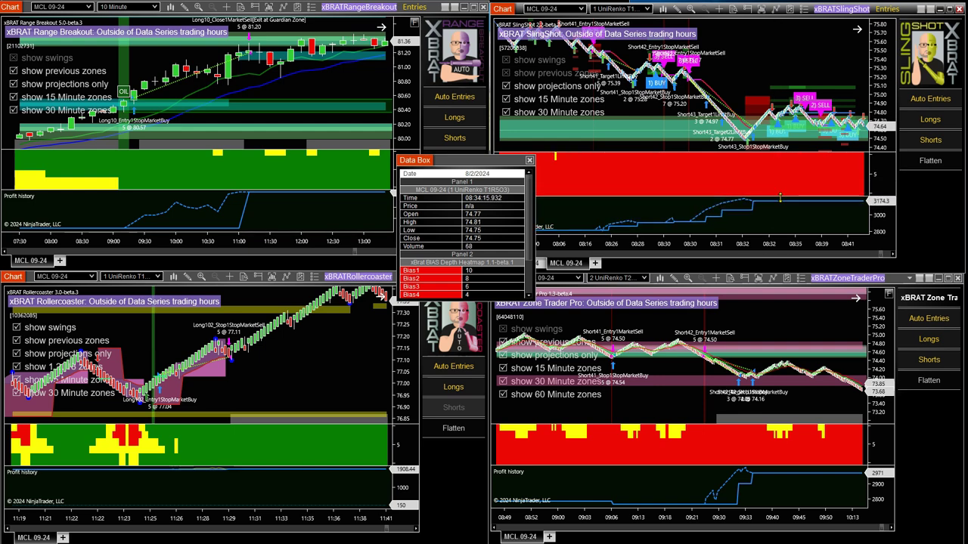
# Step: Maximize the SlingShot chart, shift the Data Box far left, and zoom in on recent bars
pyautogui.click(950, 10)
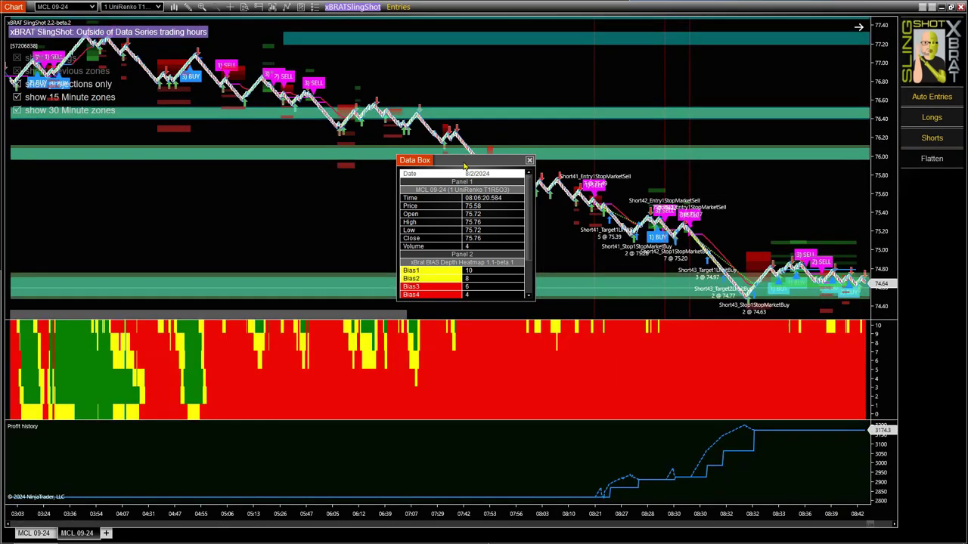
pyautogui.moveTo(463, 161); pyautogui.dragTo(143, 176)
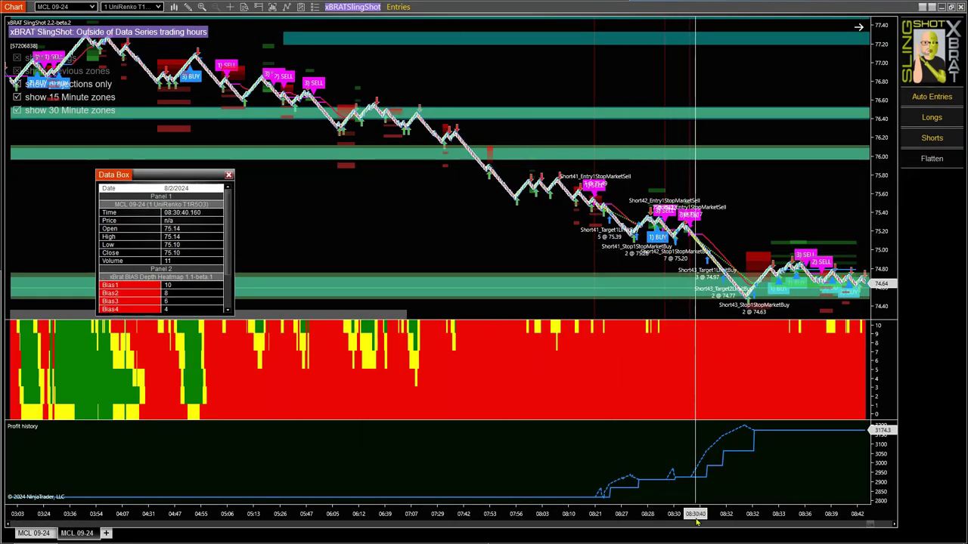
pyautogui.moveTo(681, 515); pyautogui.dragTo(313, 519)
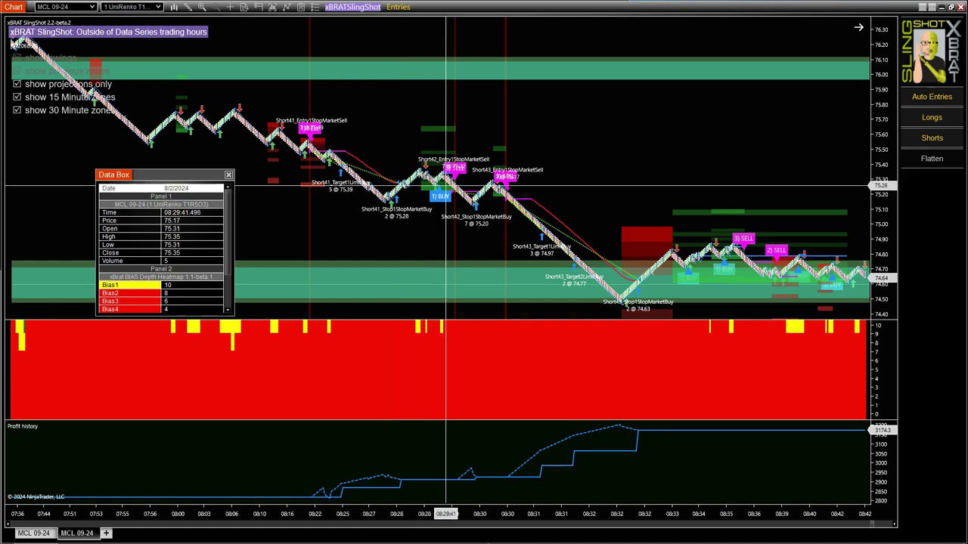
pyautogui.scroll(5, 589, 421)
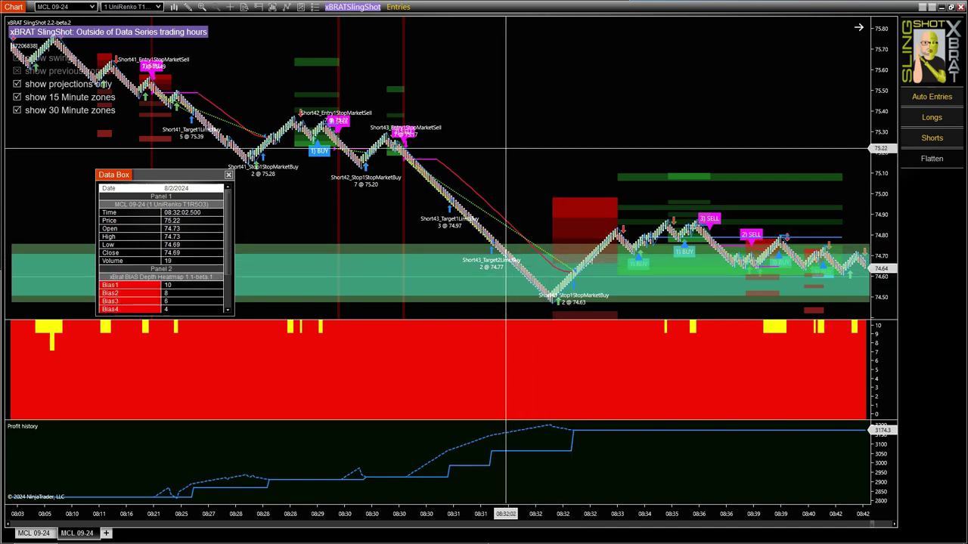
pyautogui.moveTo(495, 133); pyautogui.dragTo(604, 129)
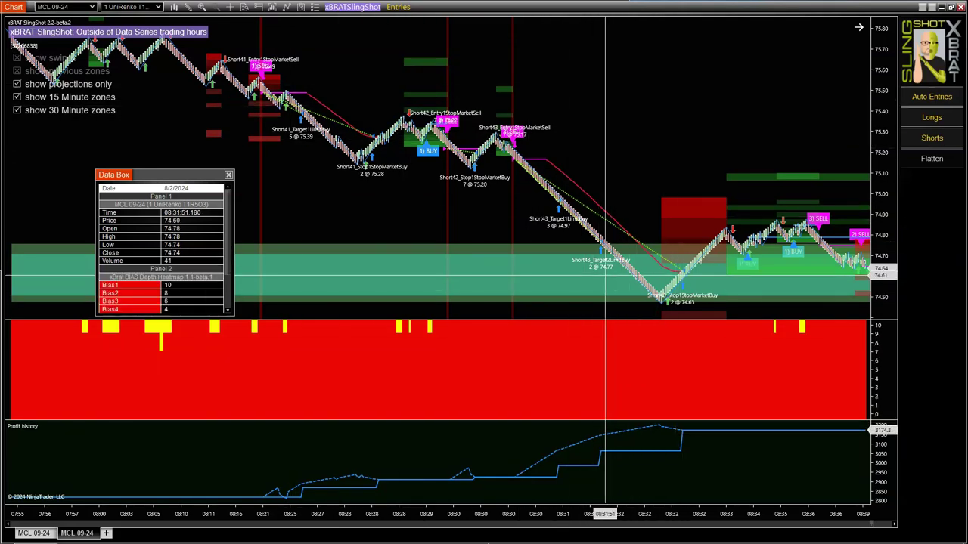
# Step: Pan SlingShot bars through 09:13, then compress the time axis to show Short41–Short43
pyautogui.moveTo(726, 140); pyautogui.dragTo(432, 141)
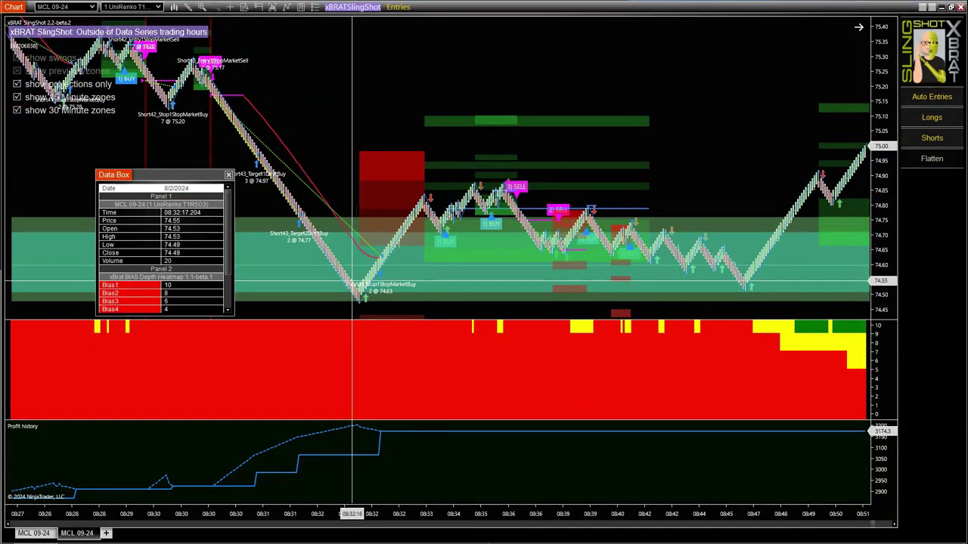
pyautogui.scroll(3, 367, 206)
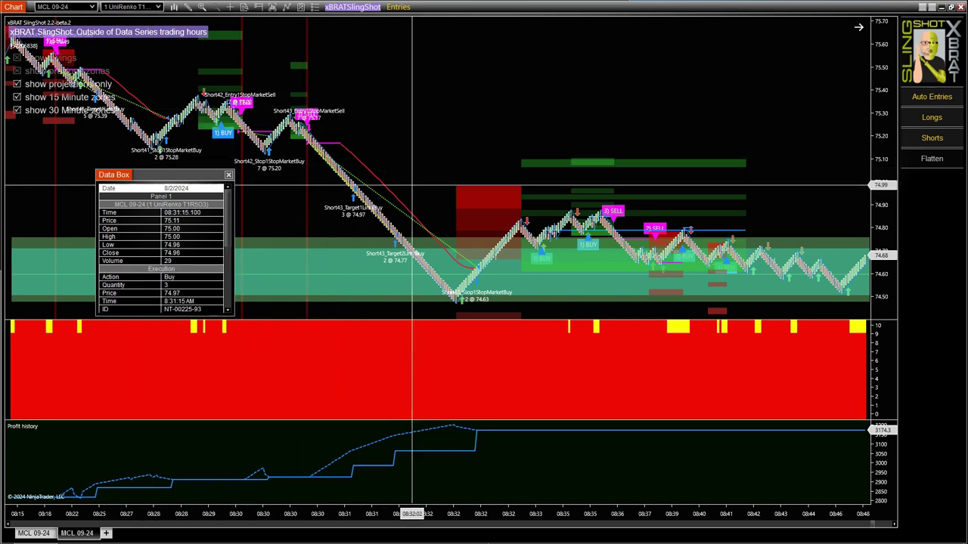
pyautogui.moveTo(654, 93); pyautogui.dragTo(396, 240)
pyautogui.moveTo(521, 135); pyautogui.dragTo(409, 136)
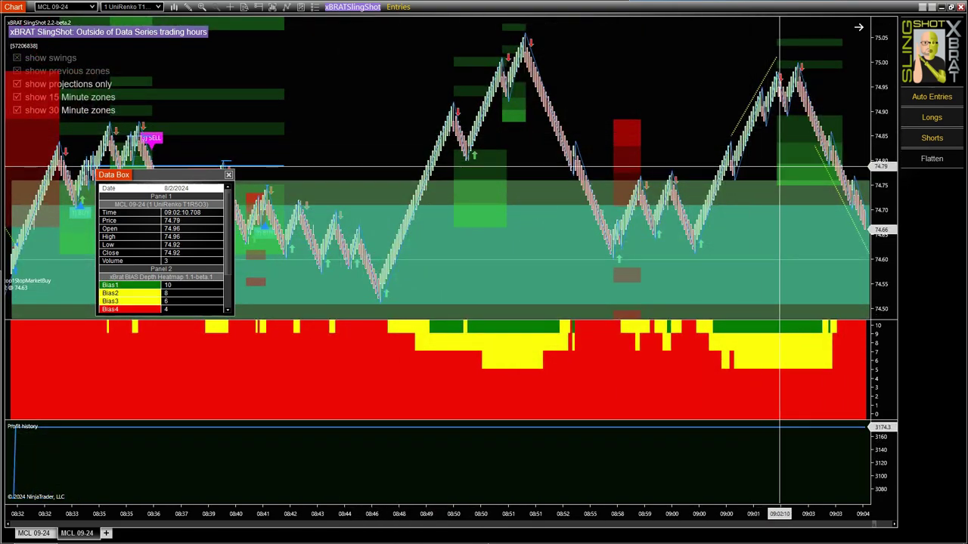
pyautogui.moveTo(732, 110); pyautogui.dragTo(471, 106)
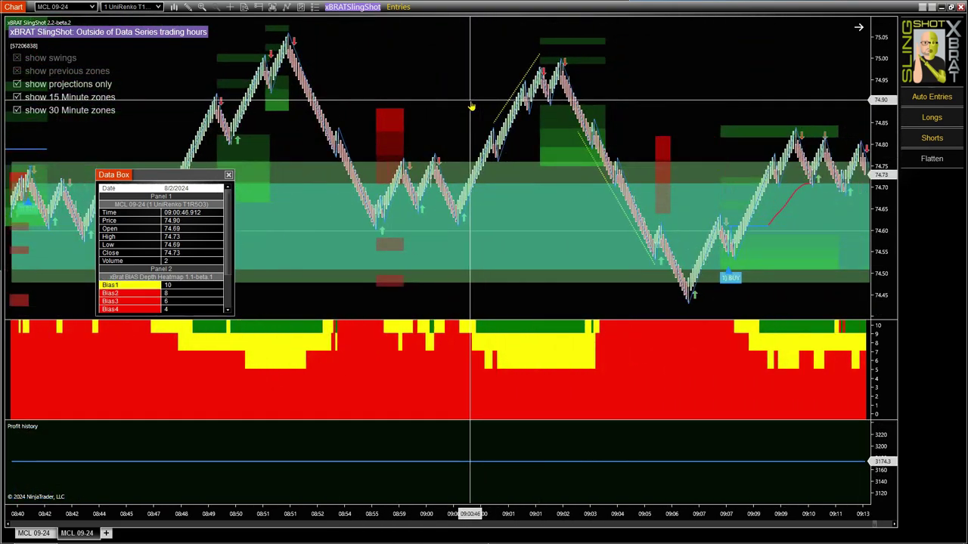
pyautogui.scroll(8, 471, 107)
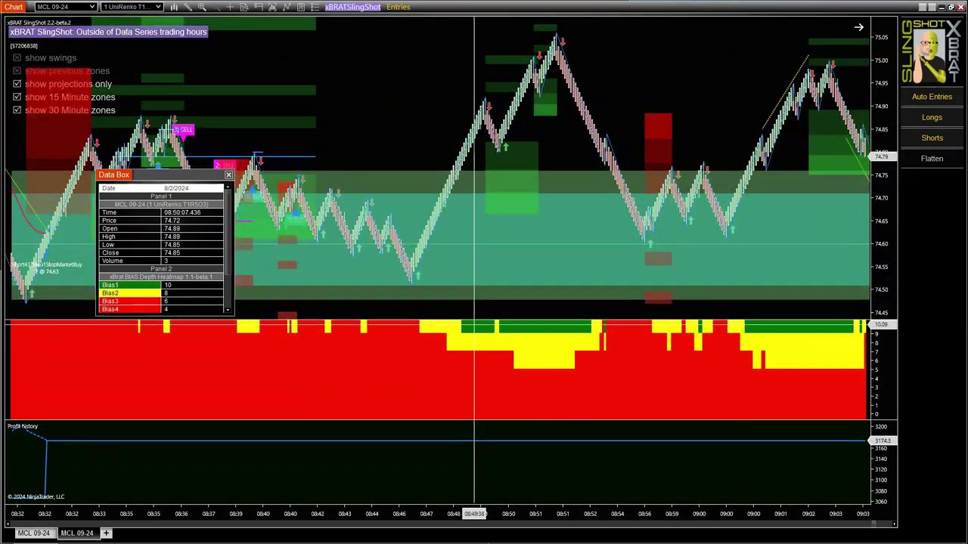
pyautogui.moveTo(432, 515); pyautogui.dragTo(544, 514)
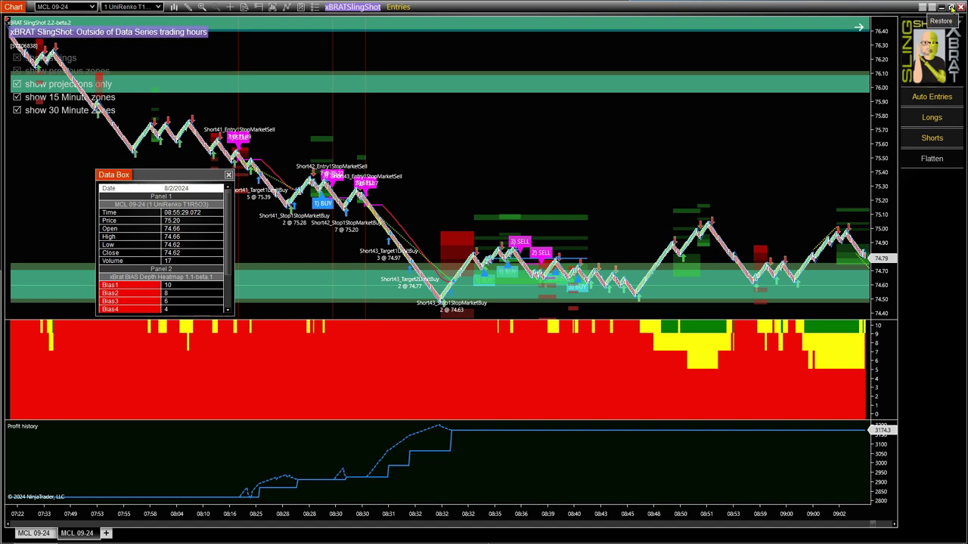
# Step: Retile SlingShot, maximize Zone Trader Pro, and pan to its Short41–Short42 trades
pyautogui.click(951, 7)
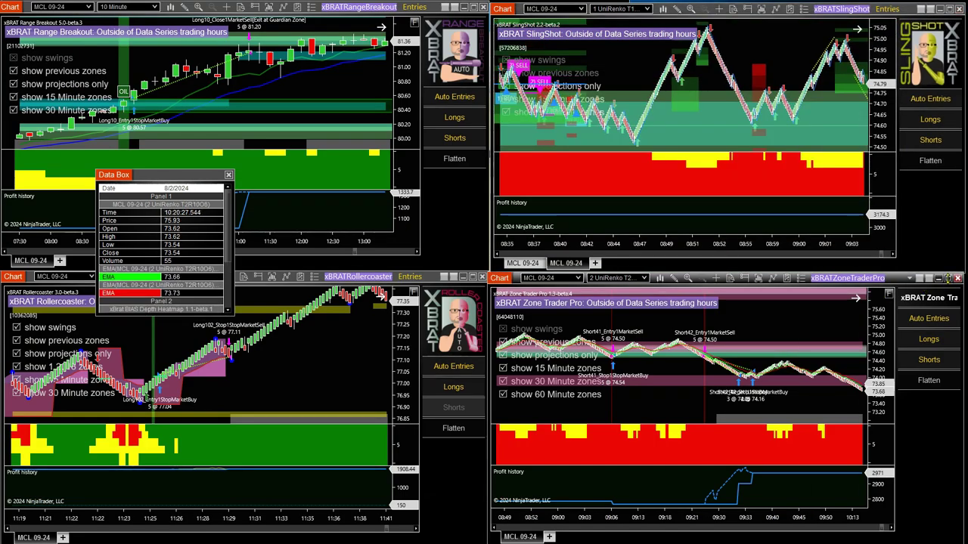
pyautogui.click(948, 279)
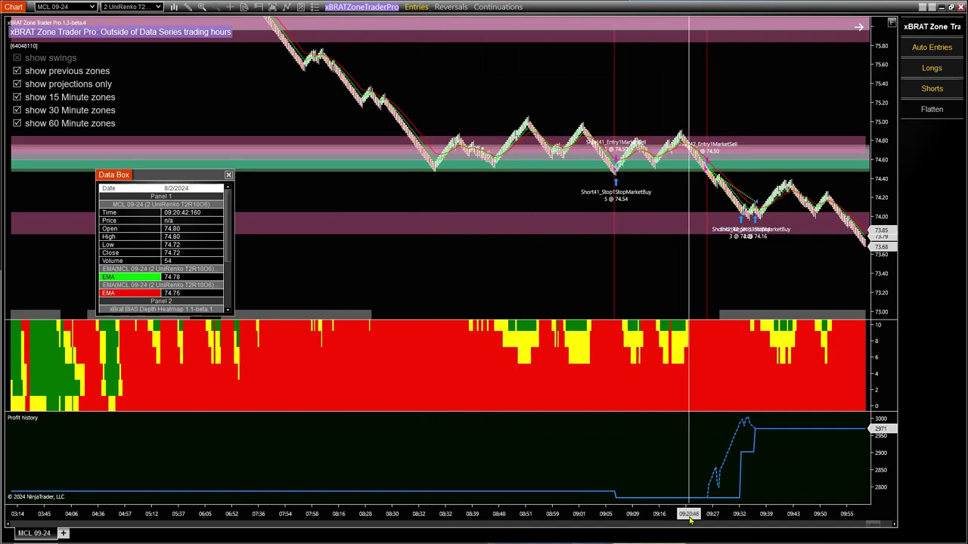
pyautogui.moveTo(672, 363); pyautogui.dragTo(891, 223)
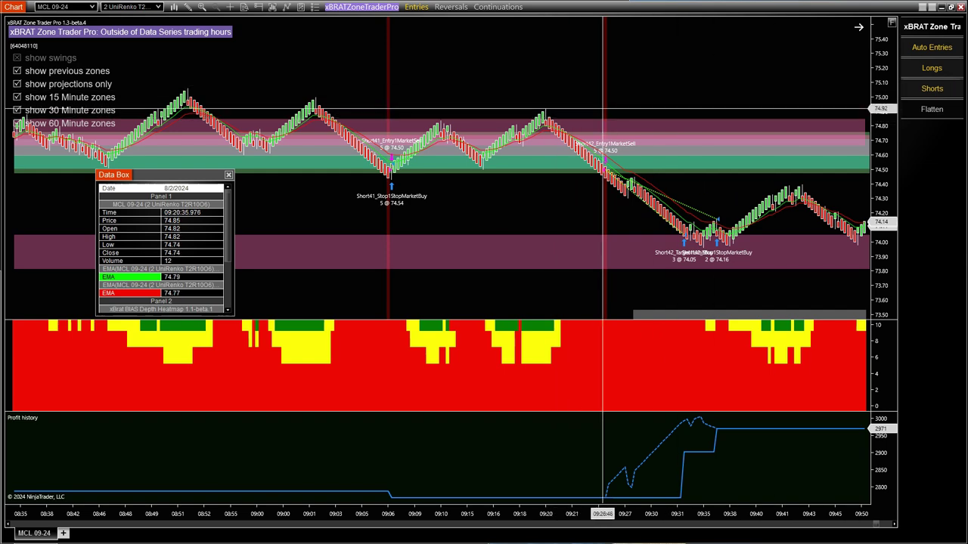
# Step: Maximize Range Breakout instead of Zone Trader Pro and request its Real-Time & Historical performance
pyautogui.click(951, 7)
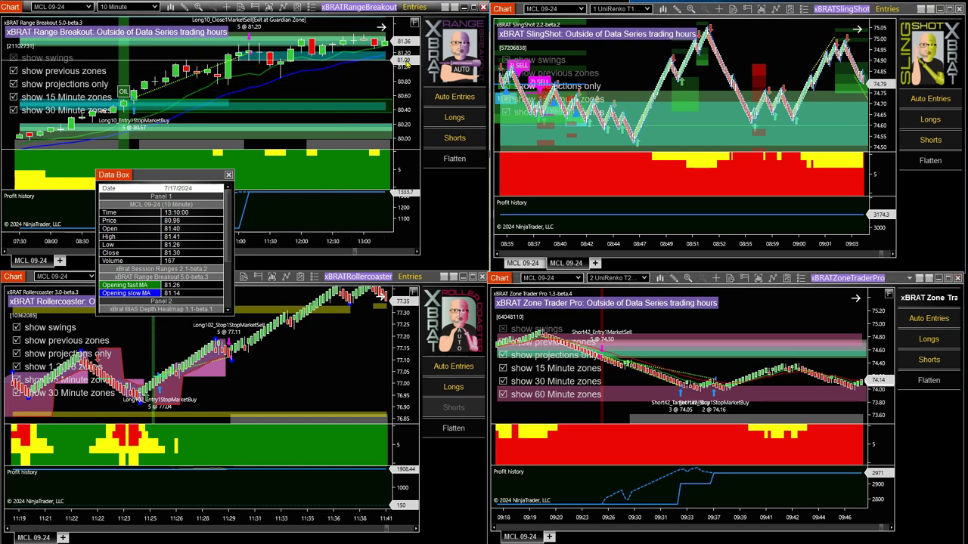
pyautogui.click(473, 7)
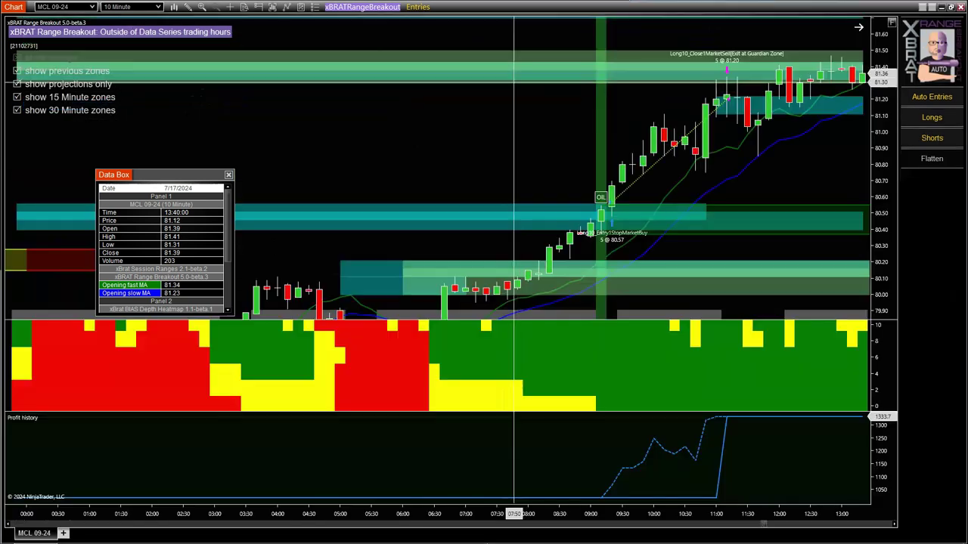
pyautogui.rightClick(349, 139)
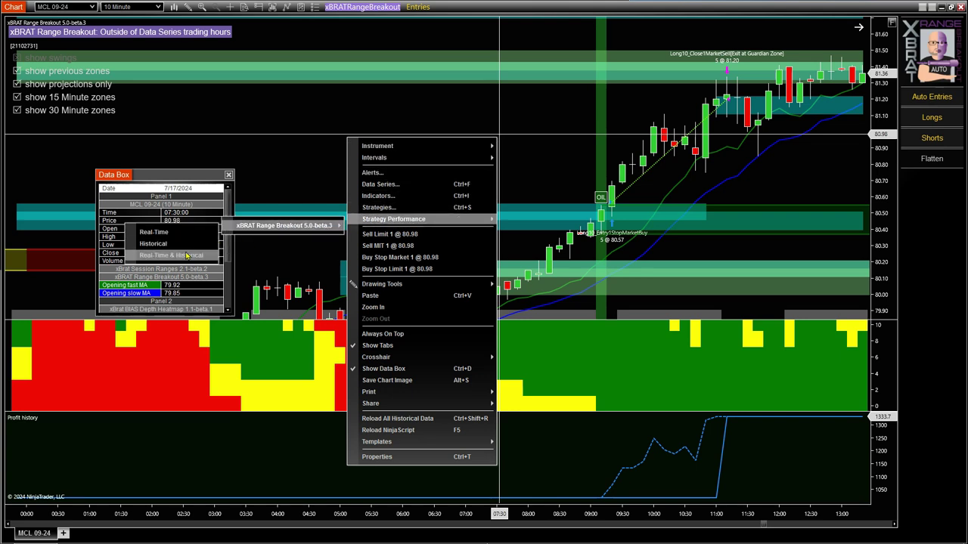
pyautogui.click(185, 256)
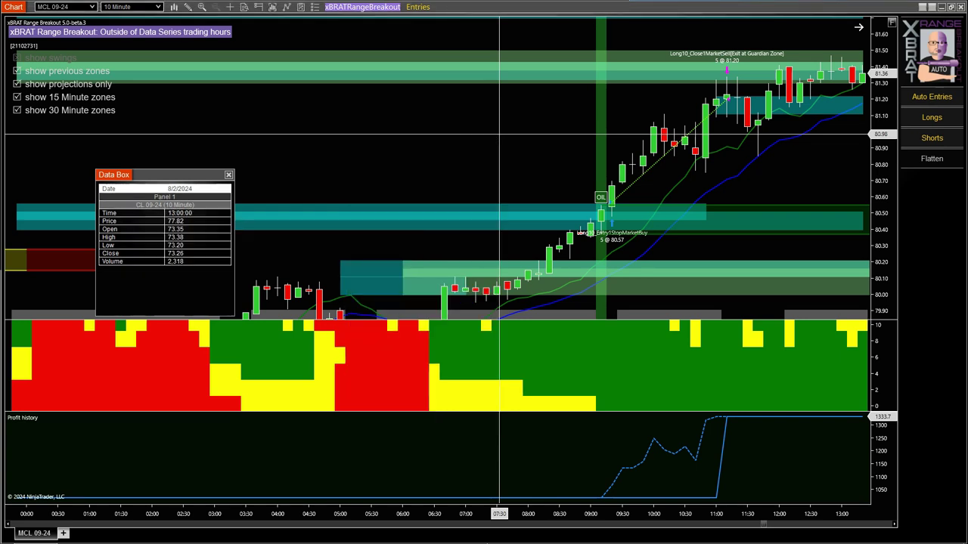
pyautogui.moveTo(937, 71); pyautogui.dragTo(455, 92)
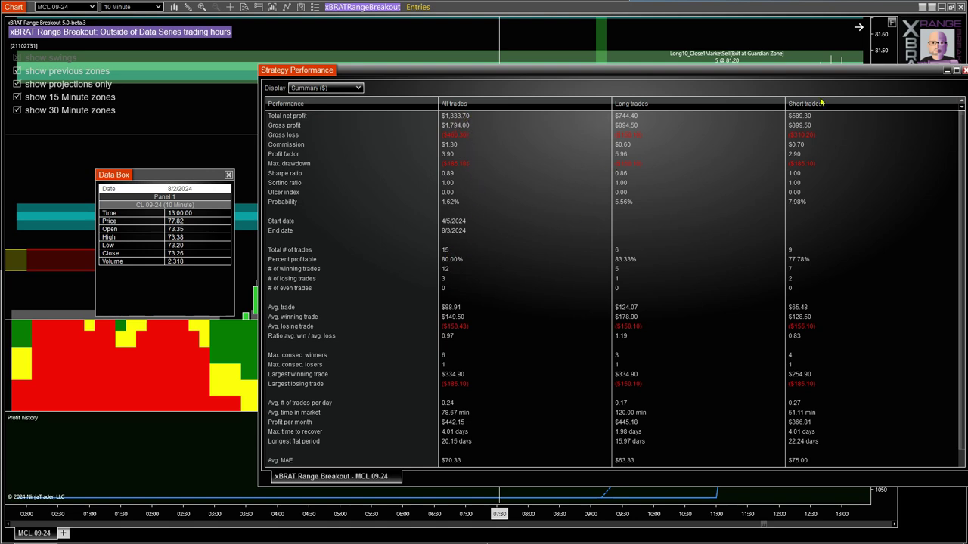
pyautogui.moveTo(864, 75); pyautogui.dragTo(808, 73)
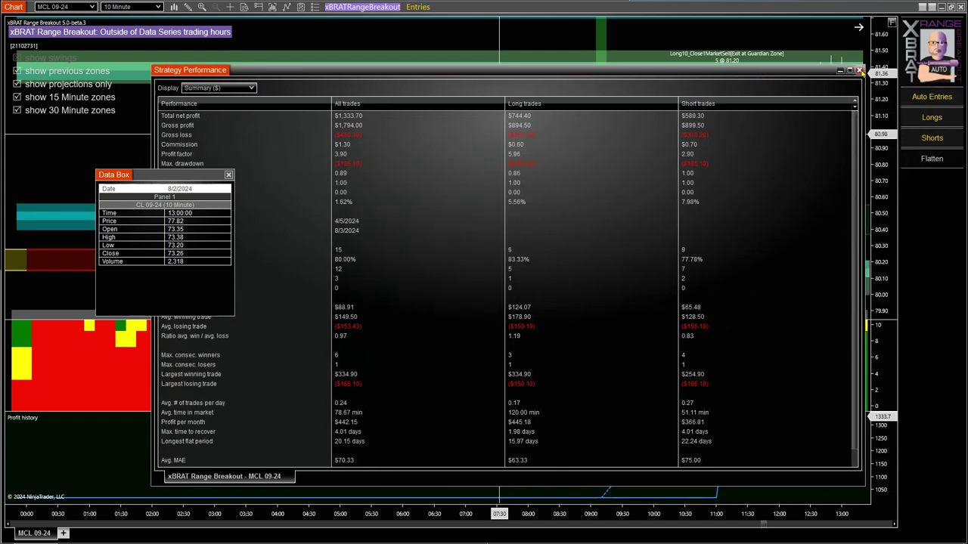
pyautogui.click(859, 70)
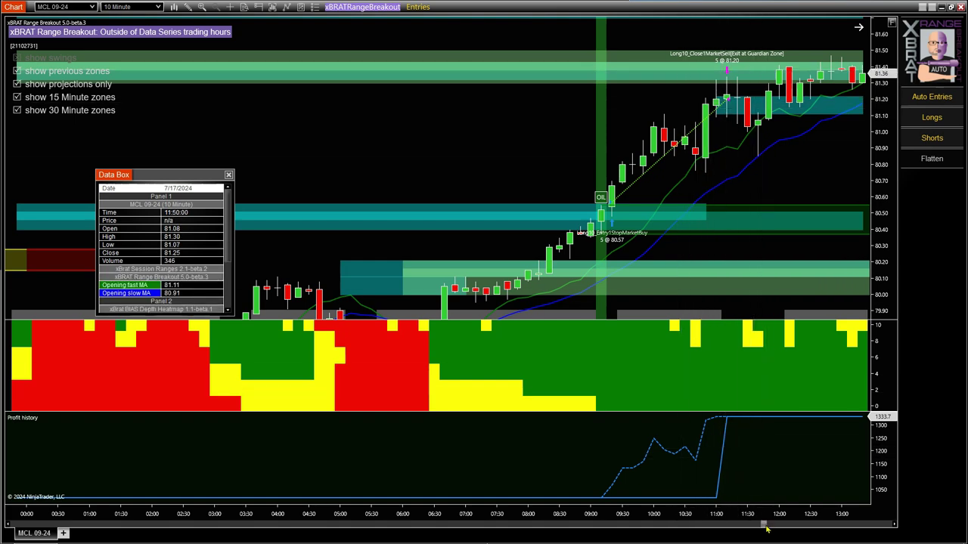
# Step: Scroll Range Breakout back to the 7/4/2024 long trade and compress the price scale
pyautogui.moveTo(766, 530); pyautogui.dragTo(674, 527)
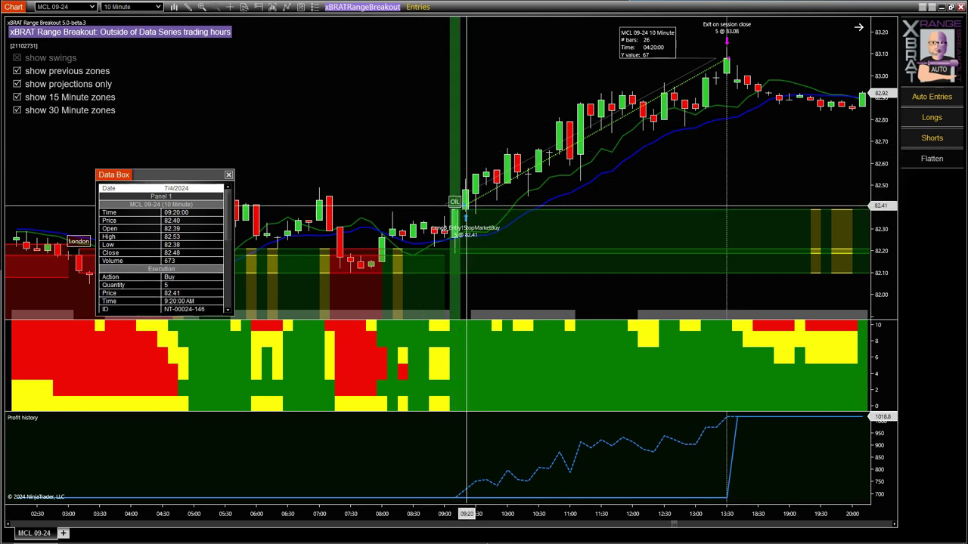
pyautogui.moveTo(879, 135); pyautogui.dragTo(876, 65)
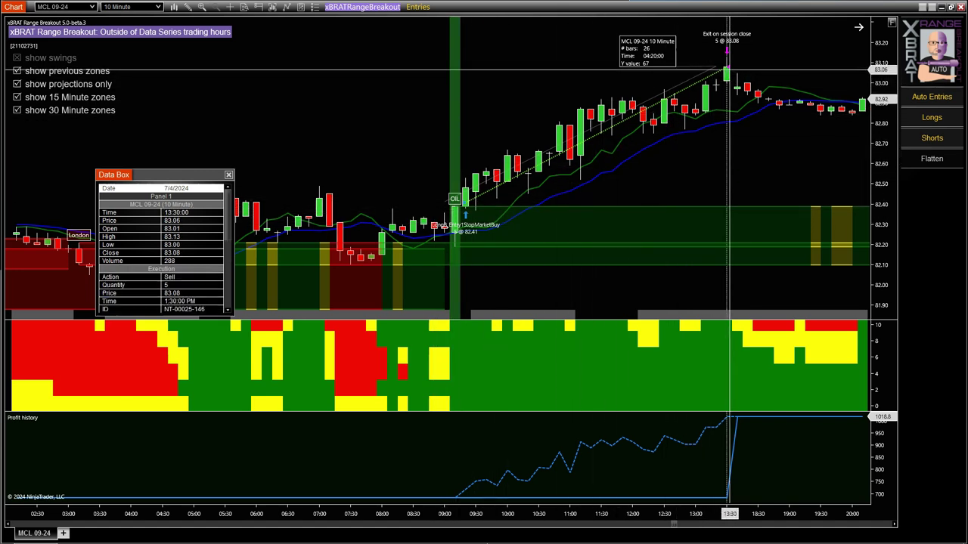
# Step: Maximize the Rollercoaster chart, pan to bars up to 11:45, and resize its heatmap panel
pyautogui.click(951, 6)
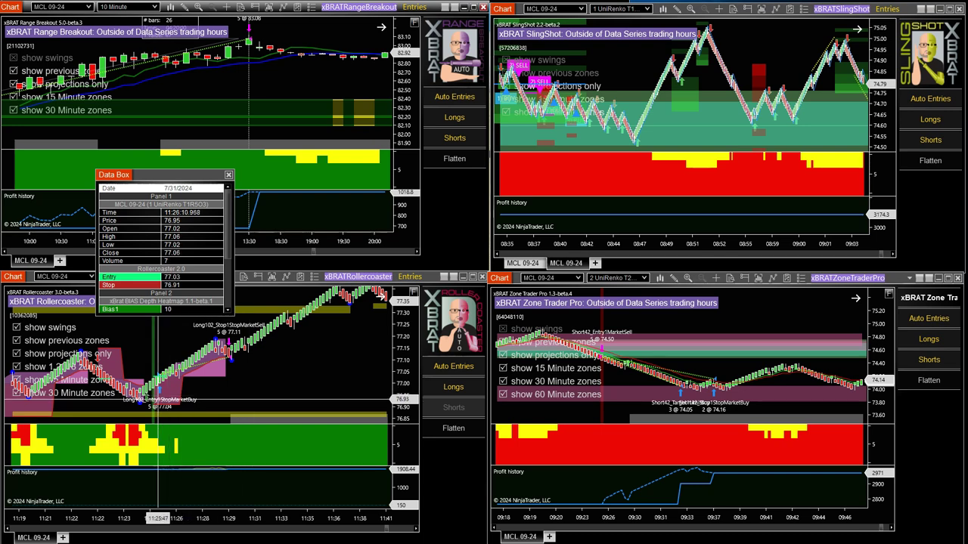
pyautogui.scroll(3, 330, 376)
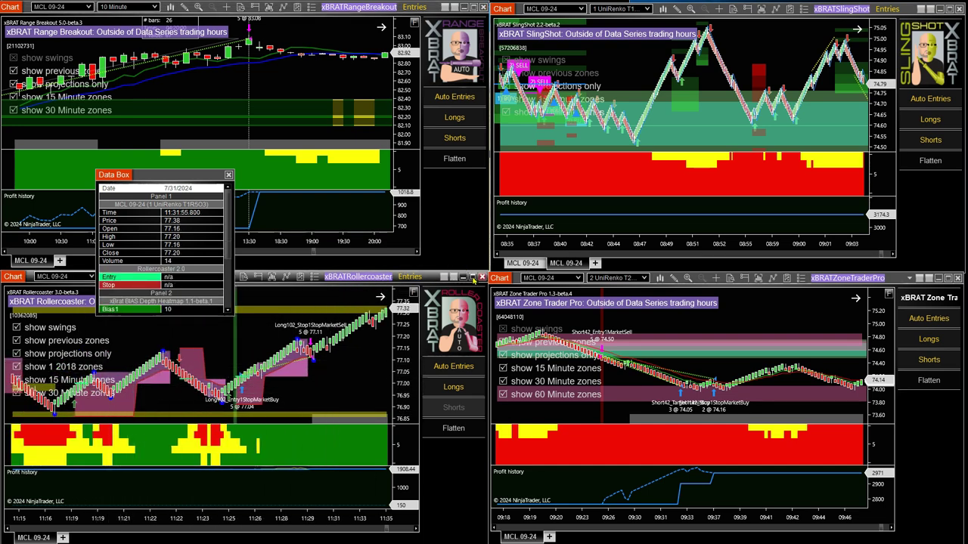
pyautogui.click(473, 278)
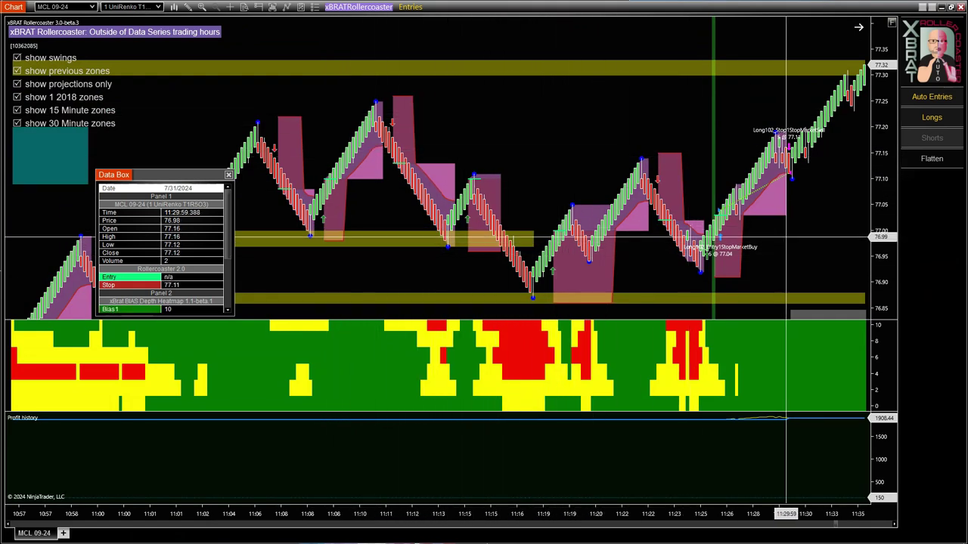
pyautogui.moveTo(804, 238); pyautogui.dragTo(656, 247)
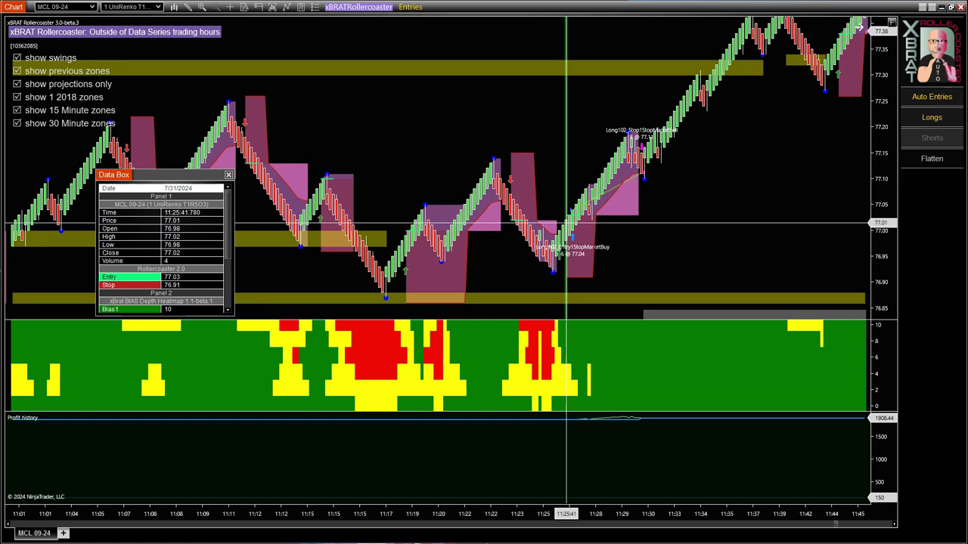
pyautogui.moveTo(580, 318)
pyautogui.mouseDown()
pyautogui.moveTo(580, 231)
pyautogui.moveTo(594, 312)
pyautogui.mouseUp()
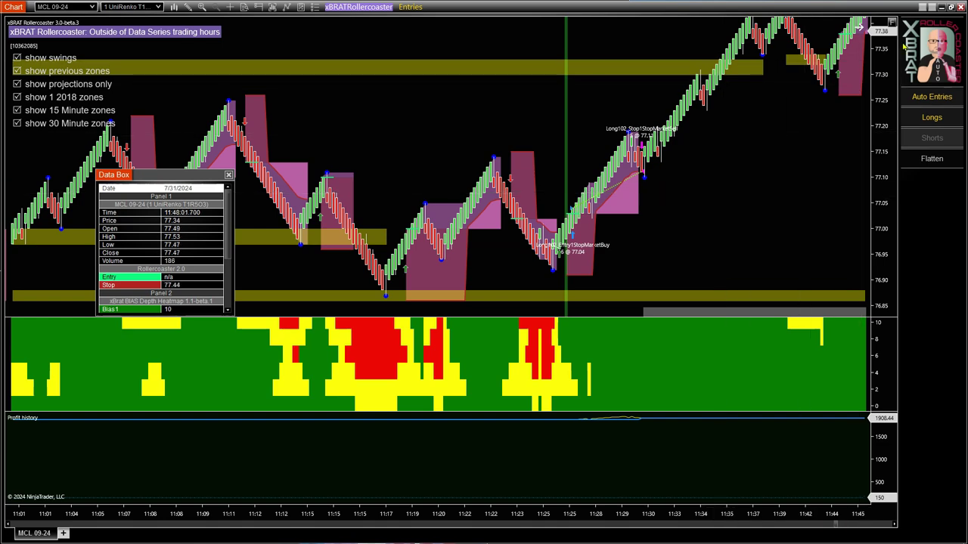
# Step: Retile the charts, then view and close Range Breakout's Real-Time & Historical performance summary
pyautogui.click(950, 7)
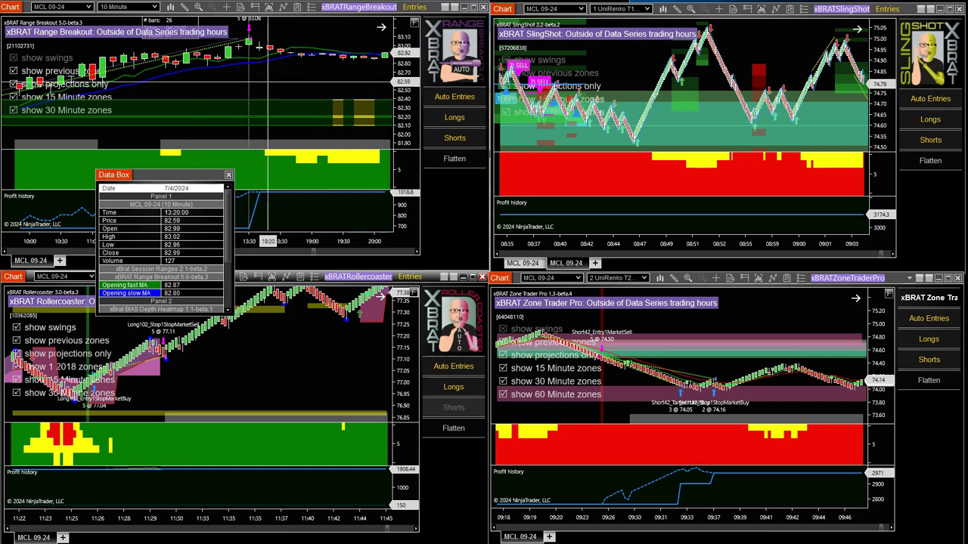
pyautogui.rightClick(268, 81)
pyautogui.moveTo(250, 167)
pyautogui.moveTo(295, 173)
pyautogui.click(216, 204)
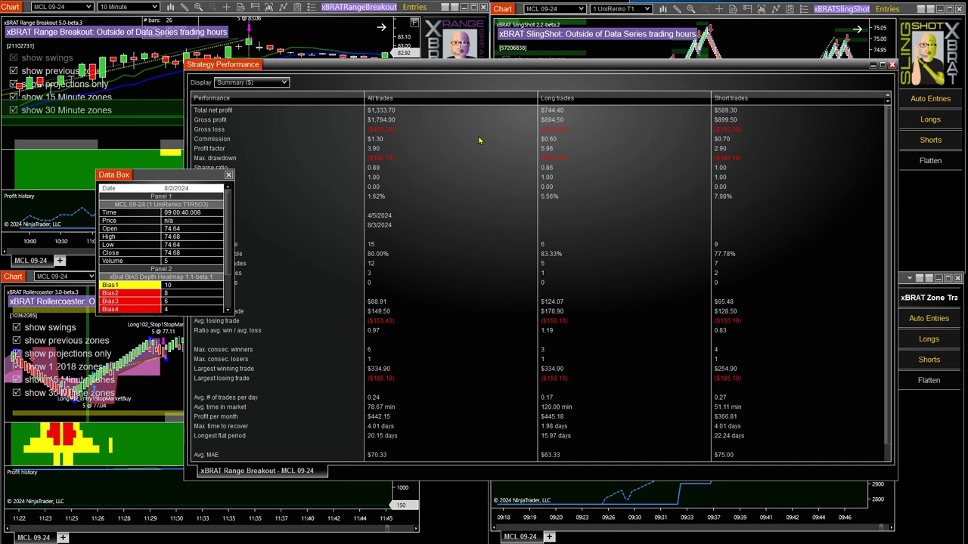
pyautogui.click(892, 65)
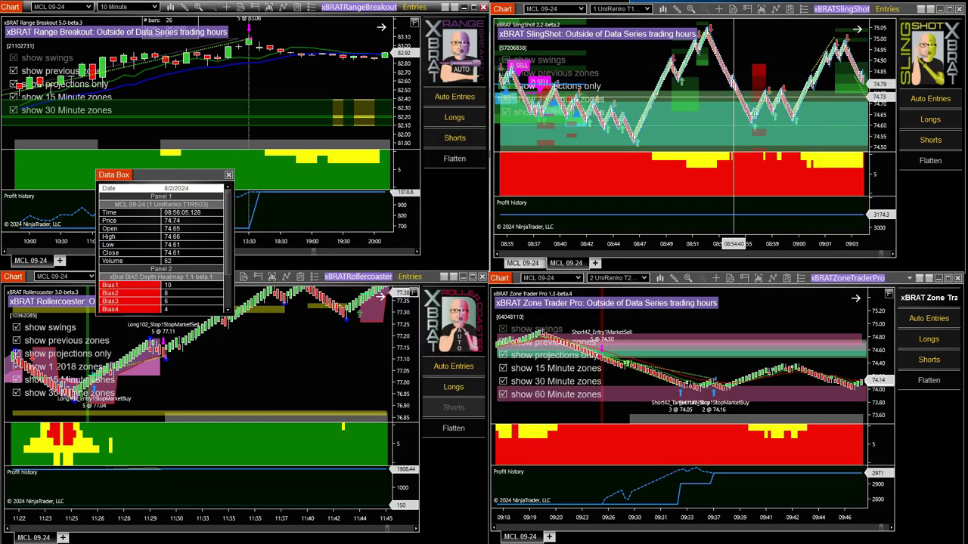
# Step: Show xBRAT SlingShot 2.2-beta.2 Real-Time & Historical performance: $2,999.02 net, 150 trades, 85.33% profitable
pyautogui.rightClick(495, 78)
pyautogui.moveTo(558, 156)
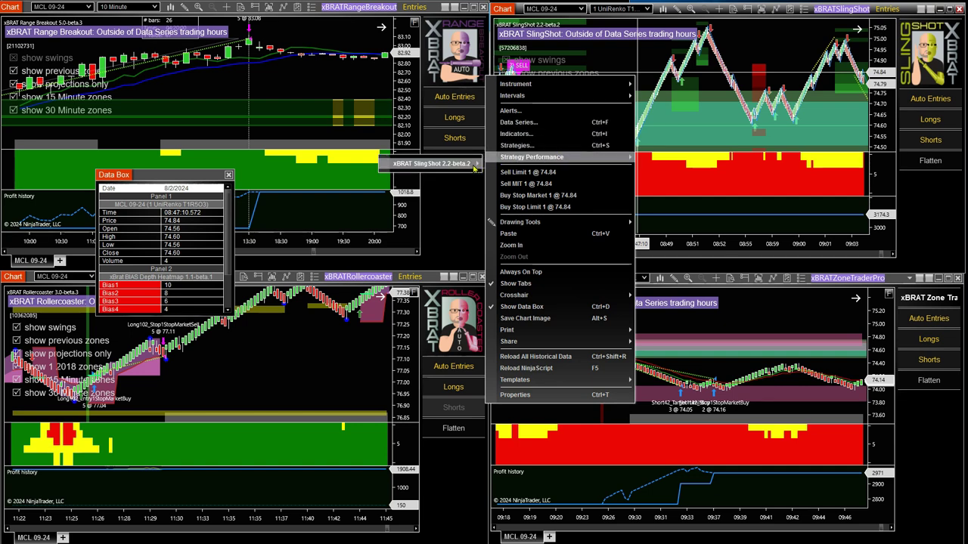
pyautogui.moveTo(474, 166)
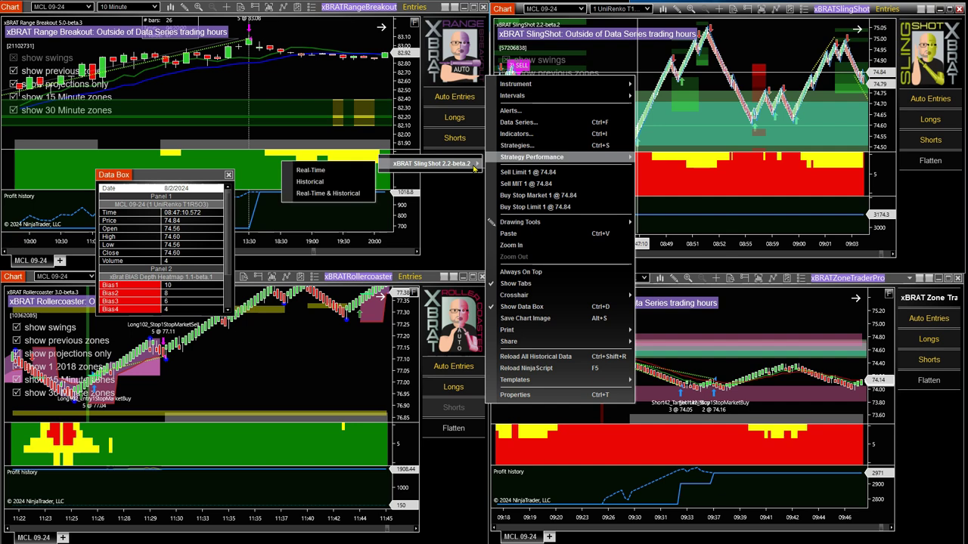
pyautogui.click(350, 194)
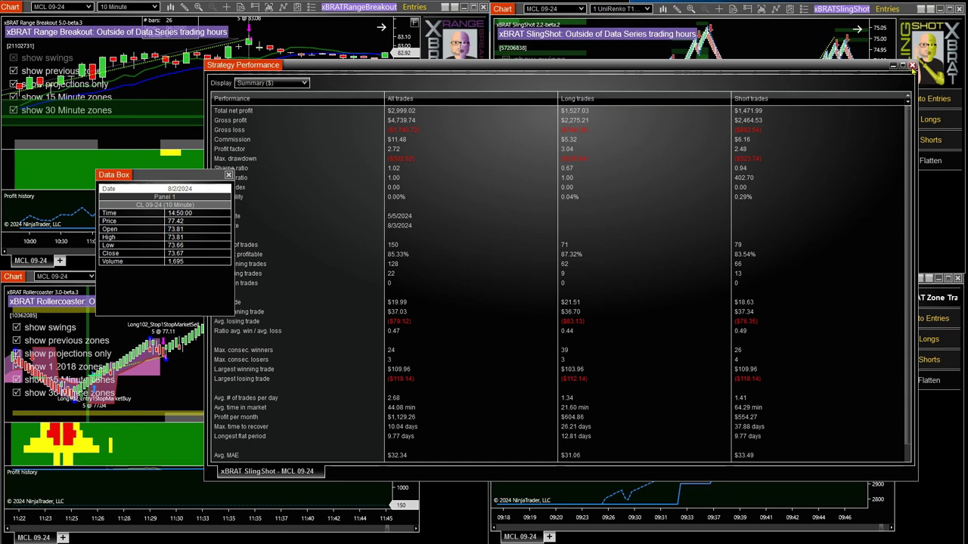
# Step: Swap to Zone Trader Pro's Real-Time & Historical summary: $2,925.80 net, 73 trades, 61.64% profitable
pyautogui.click(912, 65)
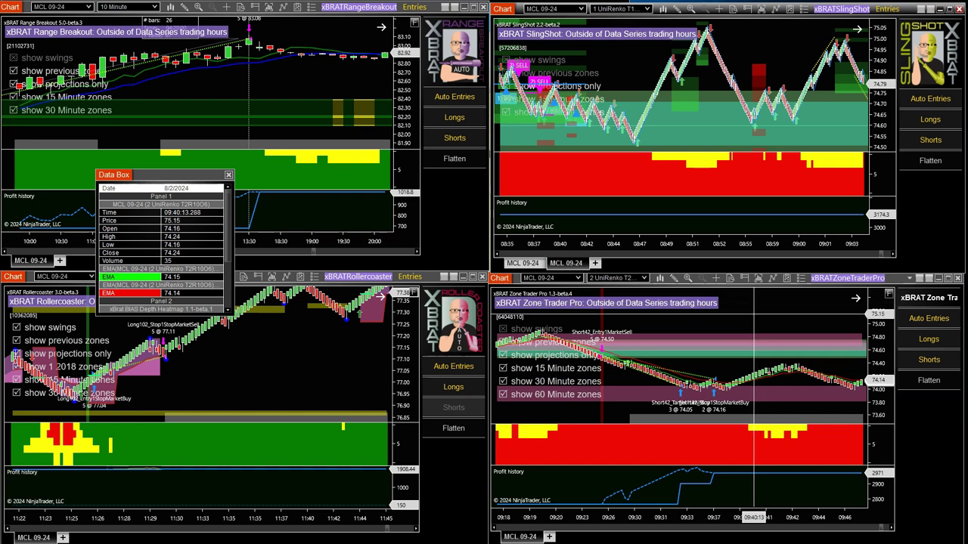
pyautogui.rightClick(756, 330)
pyautogui.moveTo(645, 87)
pyautogui.moveTo(581, 98)
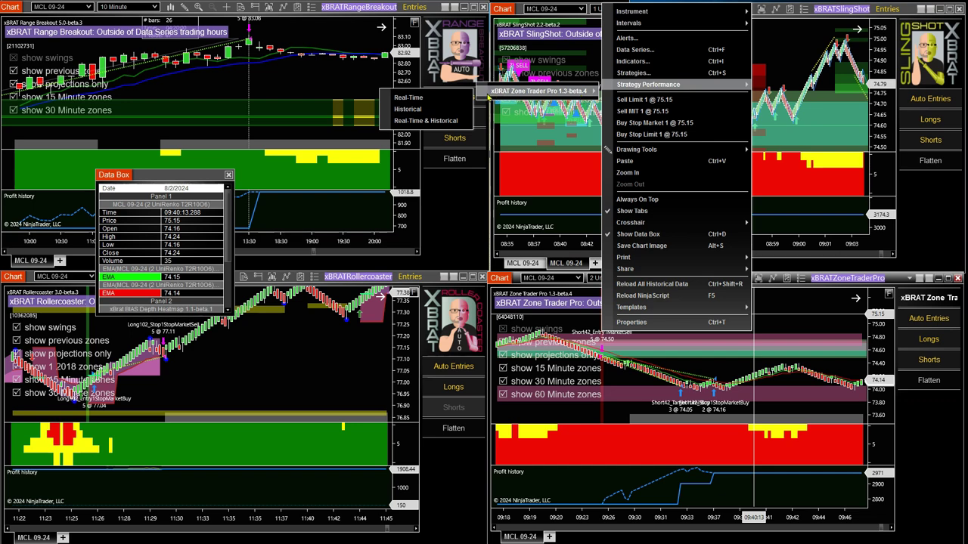
pyautogui.click(442, 126)
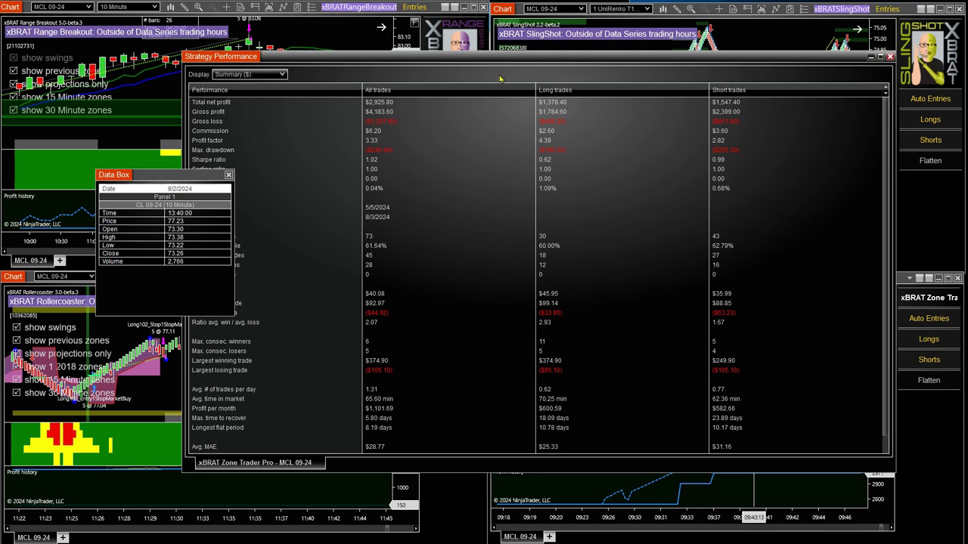
pyautogui.moveTo(499, 59); pyautogui.dragTo(539, 51)
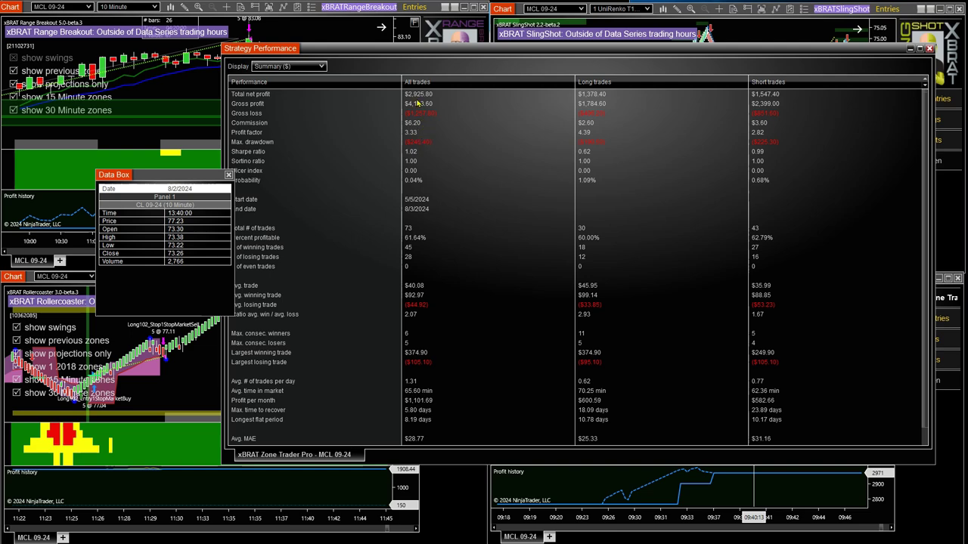
# Step: Close the Zone Trader Pro summary and open xBRAT Rollercoaster's Real-Time & Historical performance summary
pyautogui.click(929, 48)
pyautogui.rightClick(279, 349)
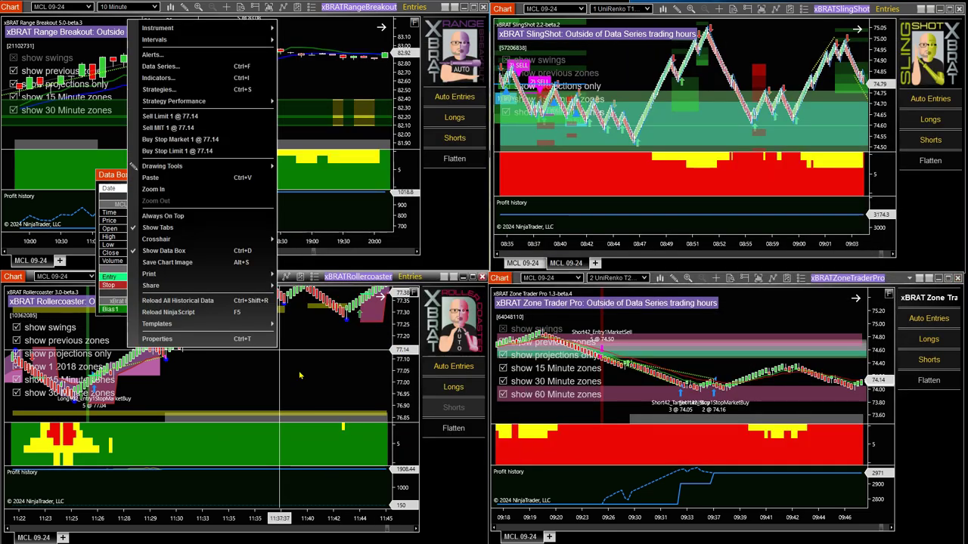
pyautogui.moveTo(191, 109)
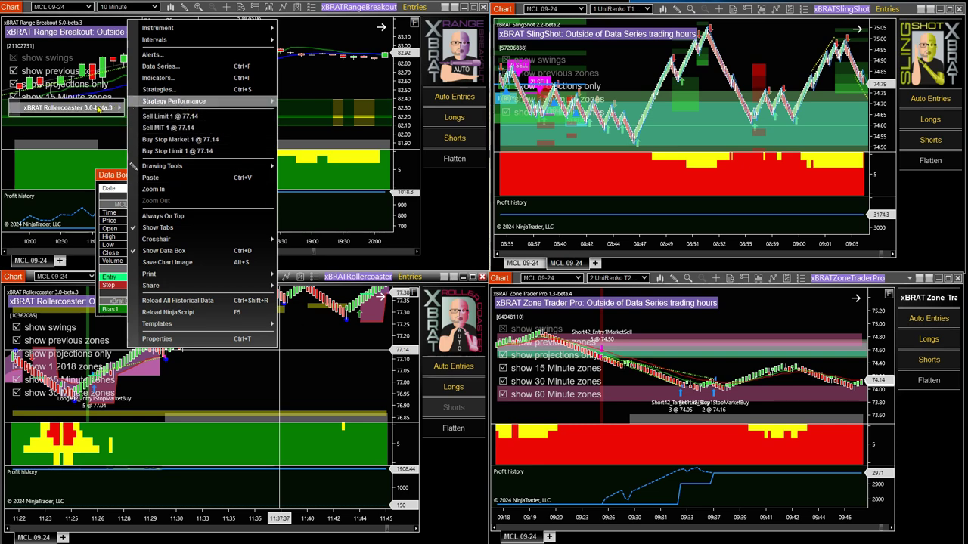
pyautogui.moveTo(100, 110)
pyautogui.click(158, 138)
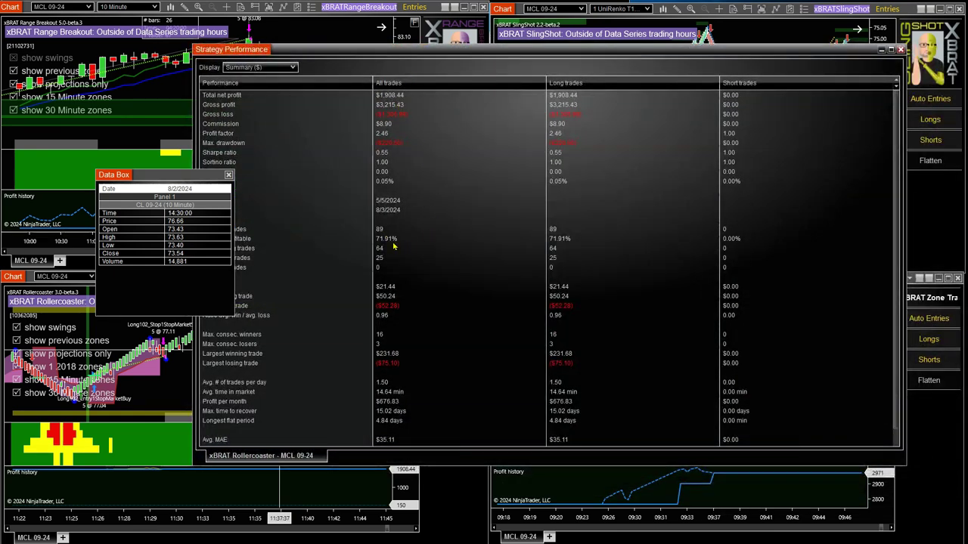
pyautogui.moveTo(477, 50); pyautogui.dragTo(508, 49)
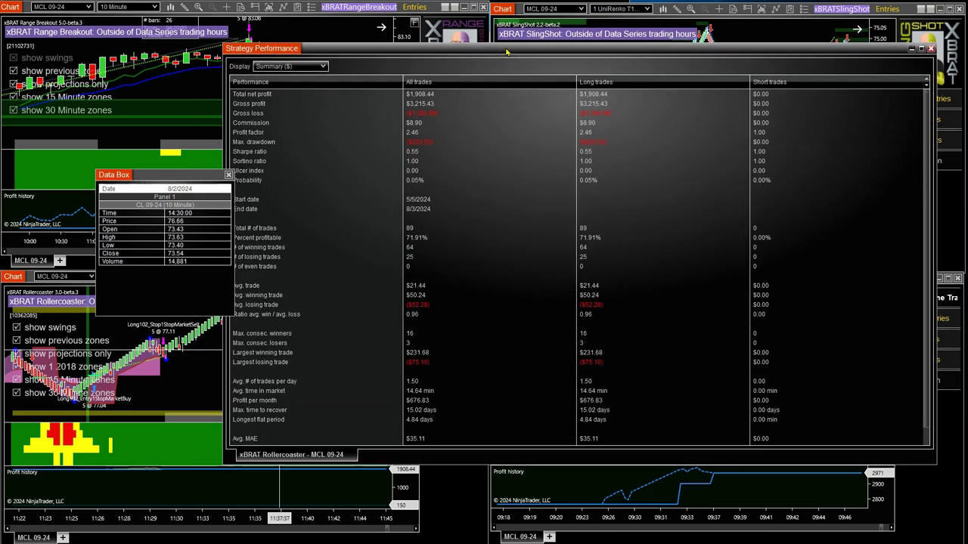
pyautogui.click(931, 50)
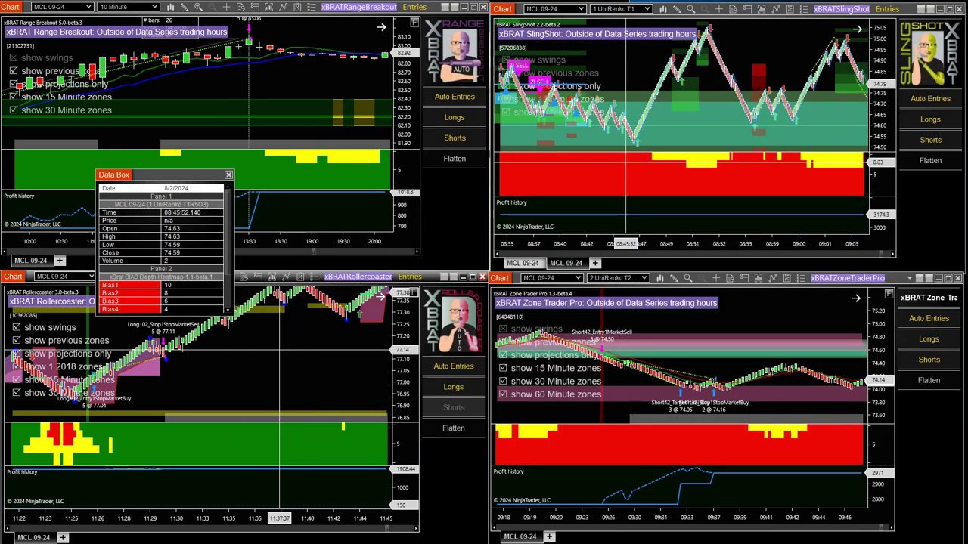